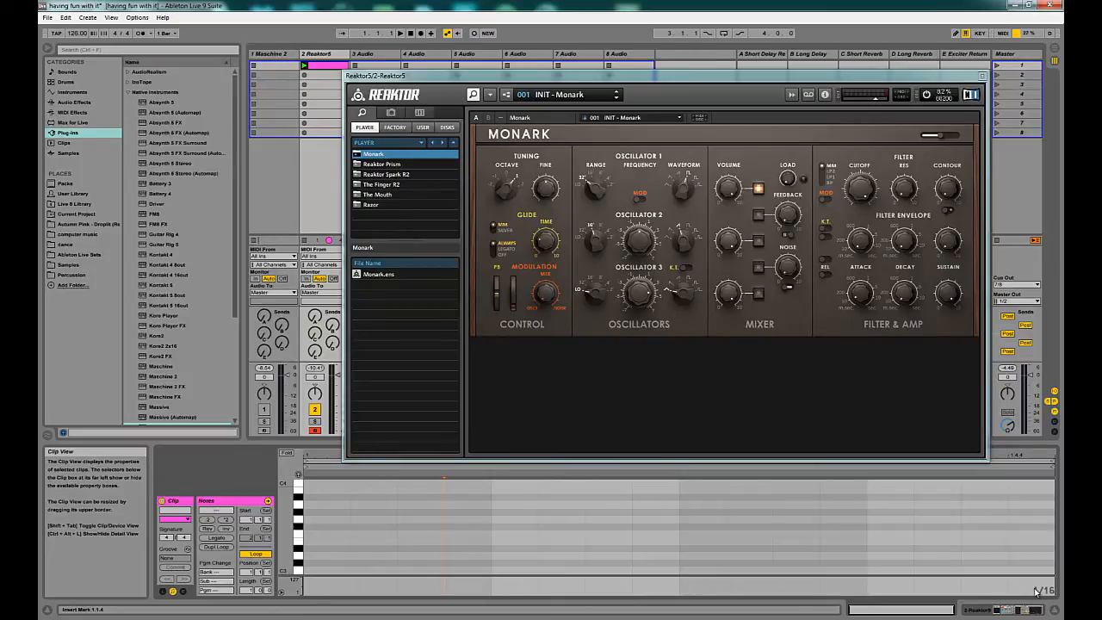
Program C3 notes in the Reaktor5 track's clip: sixteenths at 1.1.4 and 1.2.3, plus an eighth-length note at 1.3.1.
click(660, 328)
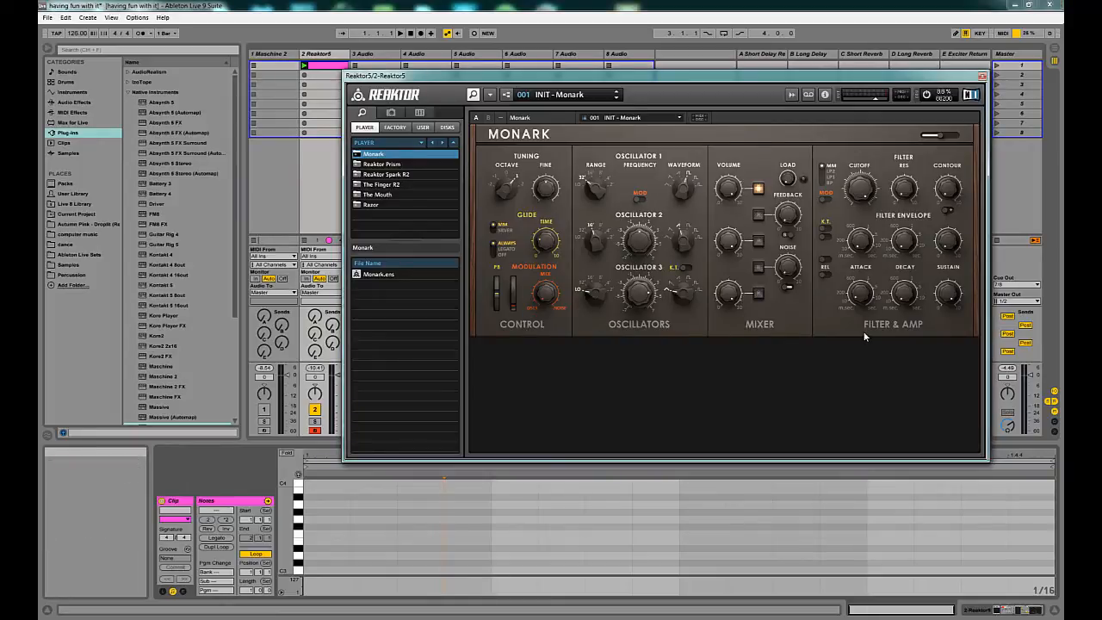
click(322, 67)
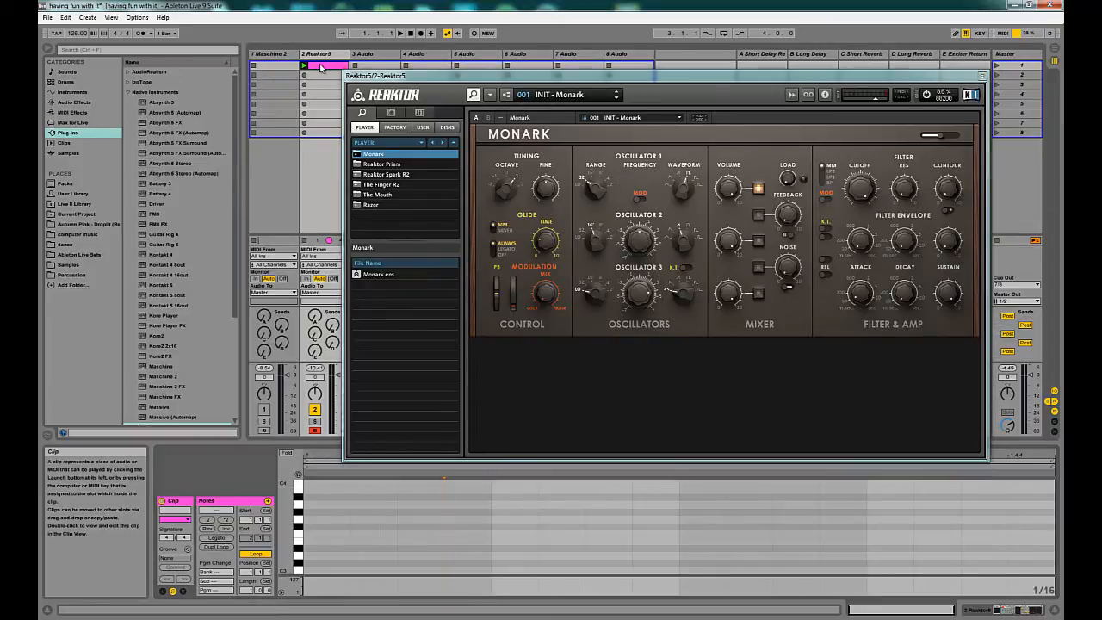
double_click(472, 571)
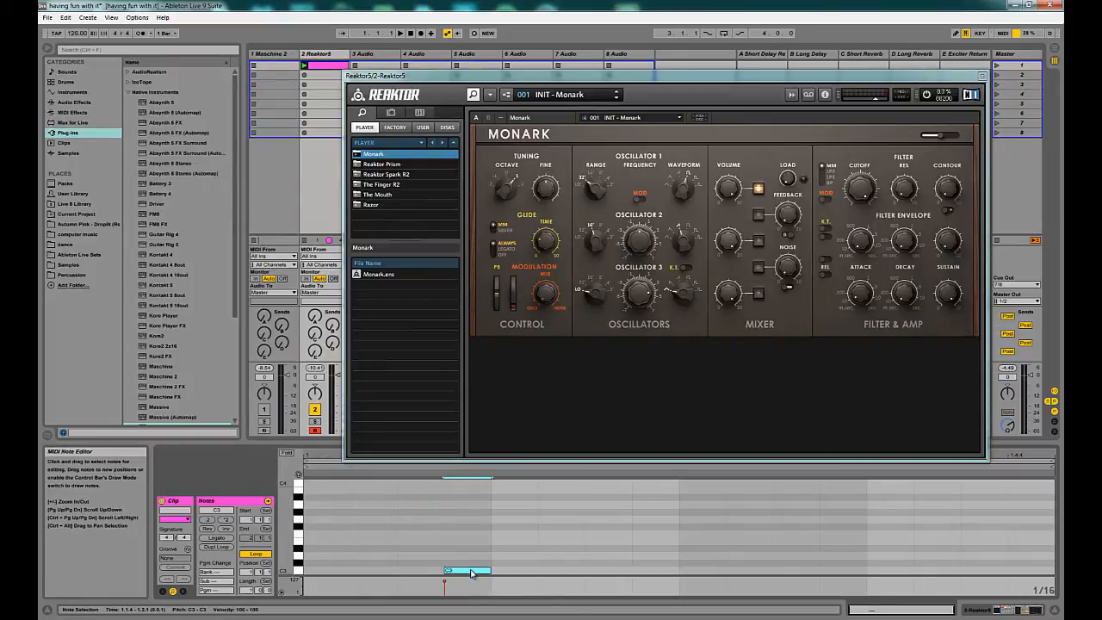
double_click(610, 571)
drag(633, 570, 680, 570)
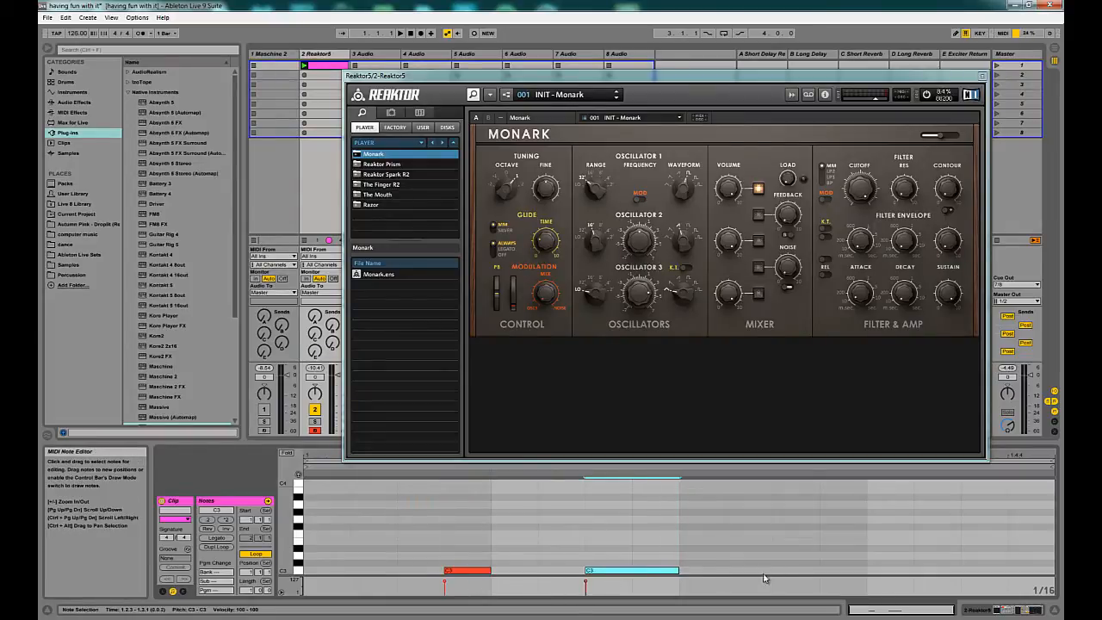
double_click(805, 570)
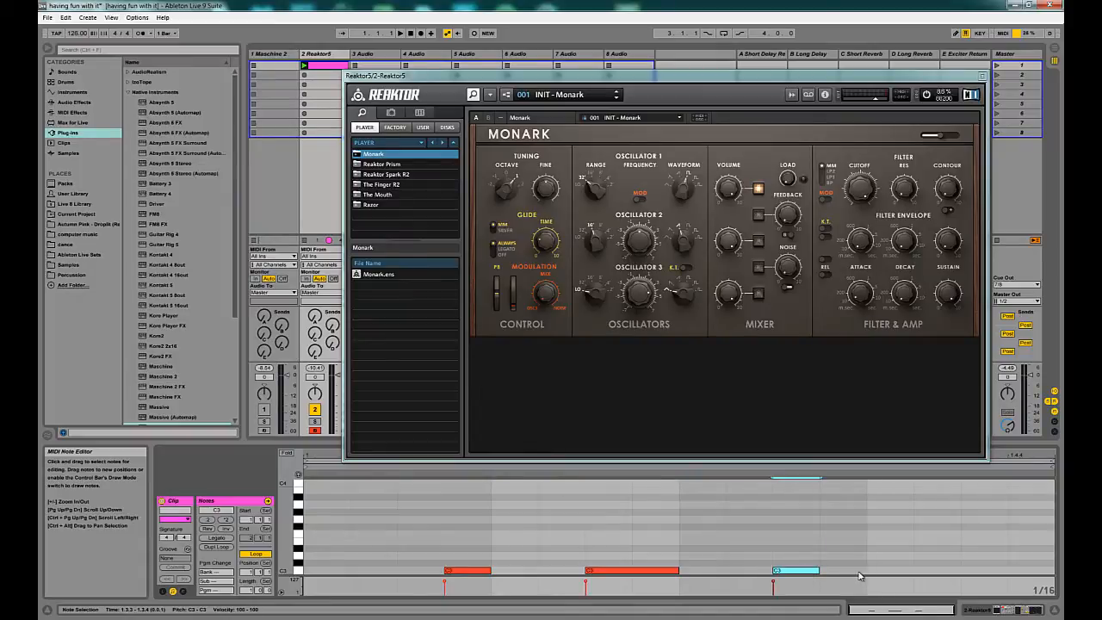
drag(676, 573, 632, 571)
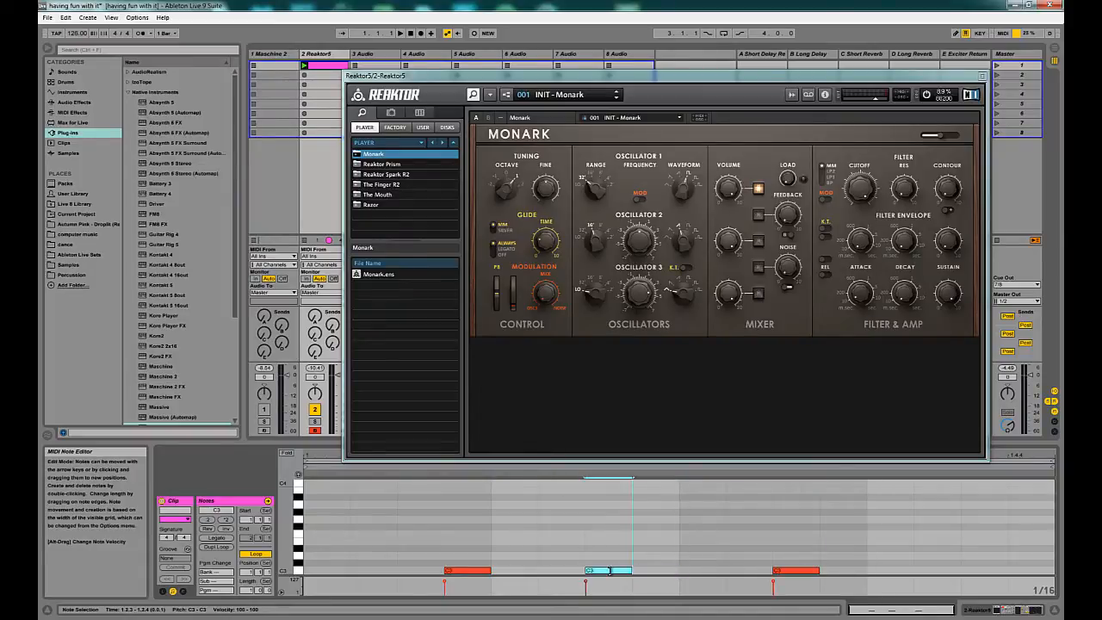
drag(798, 571, 773, 568)
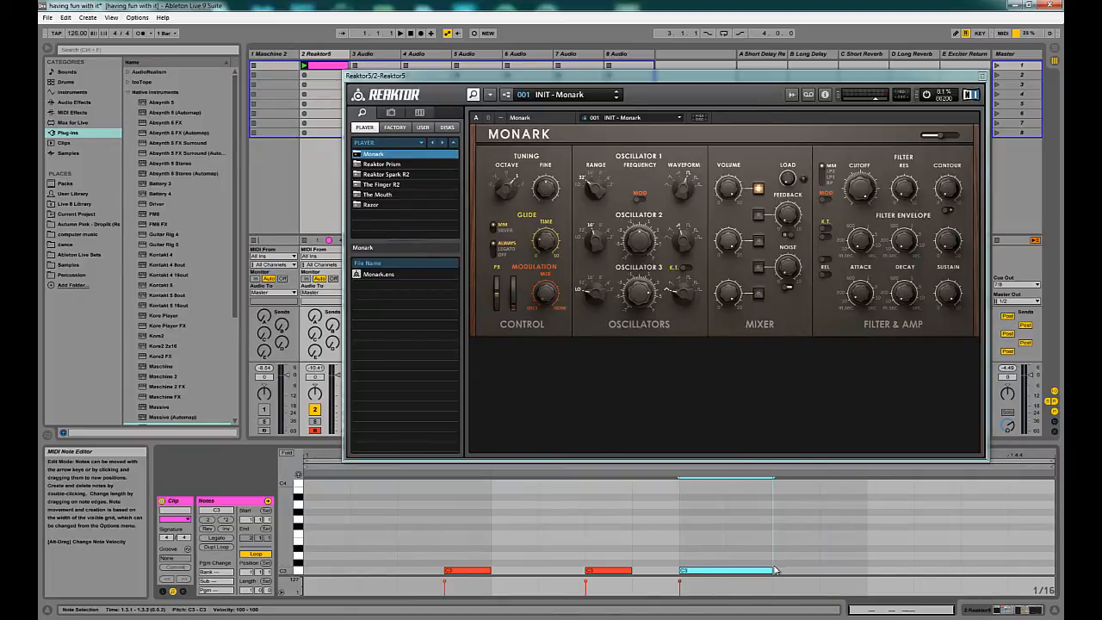
Load the INIT - Monark snapshot from the User Bank and set the tuning octave to 0.
click(652, 120)
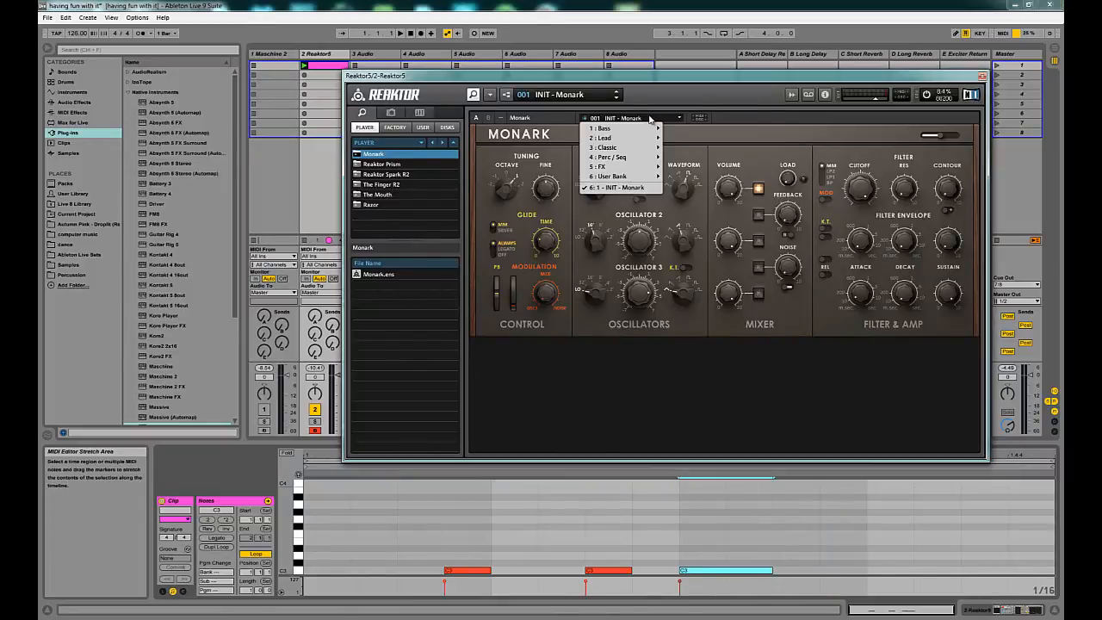
mouse_move(617, 179)
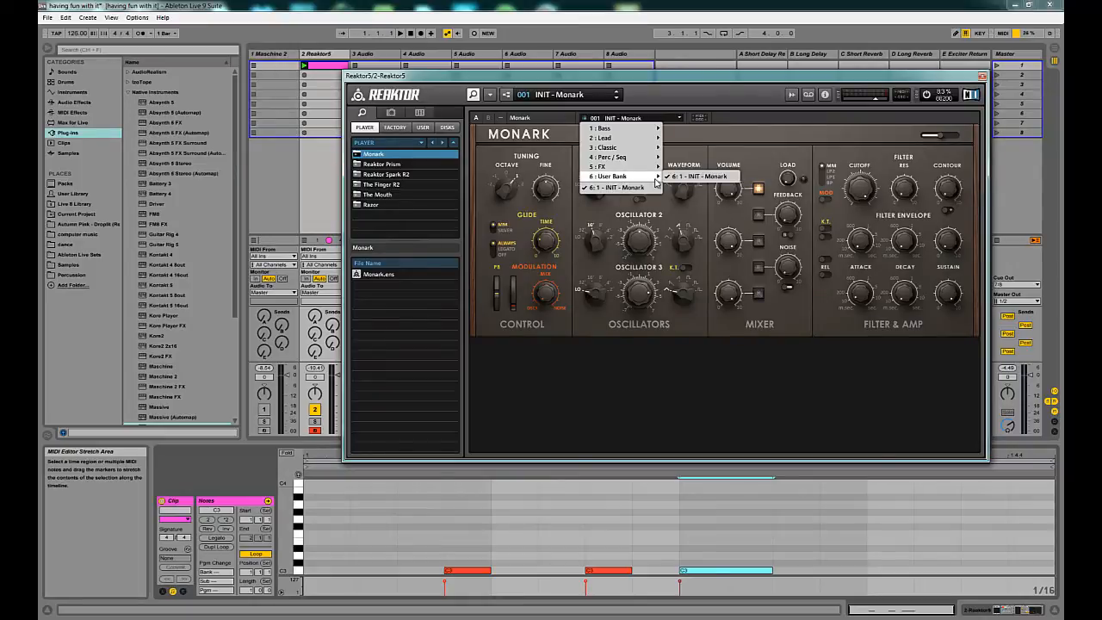
click(699, 176)
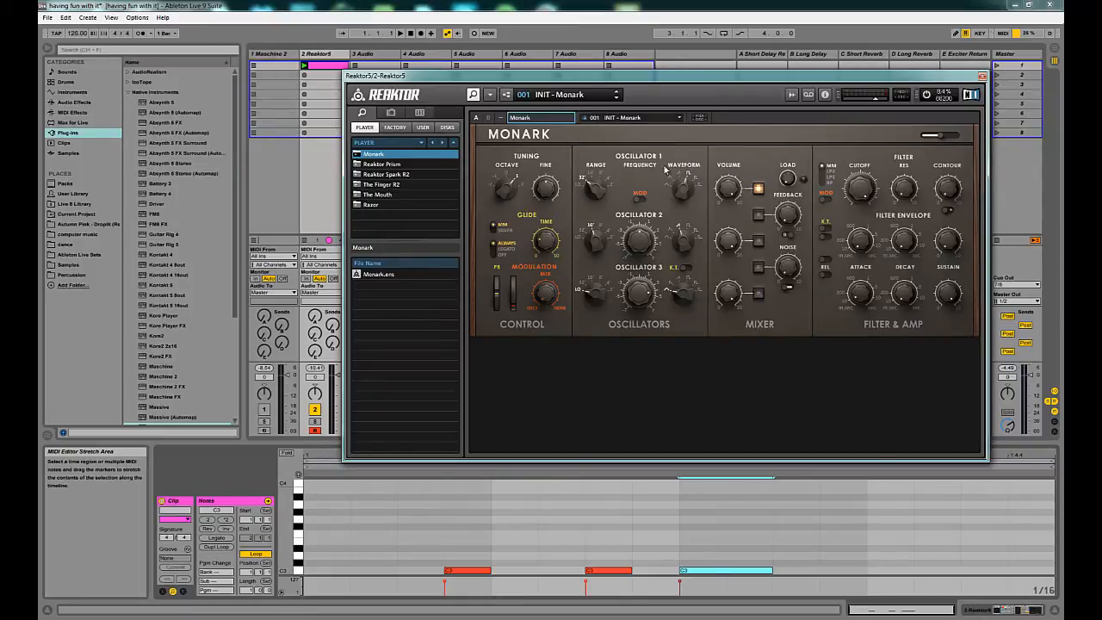
click(303, 65)
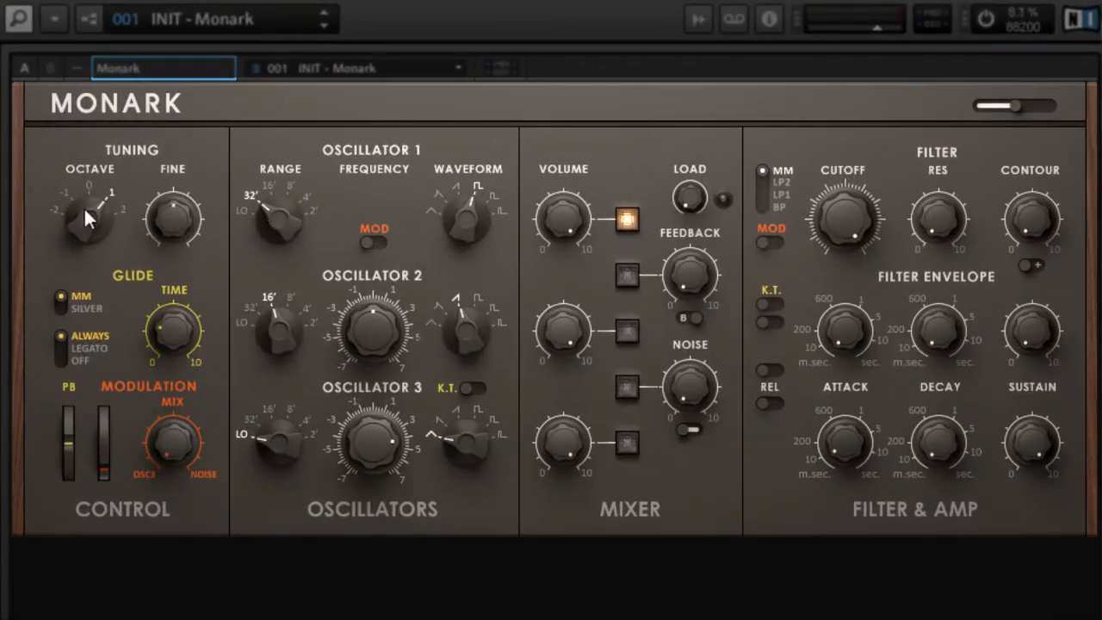
drag(77, 212, 83, 245)
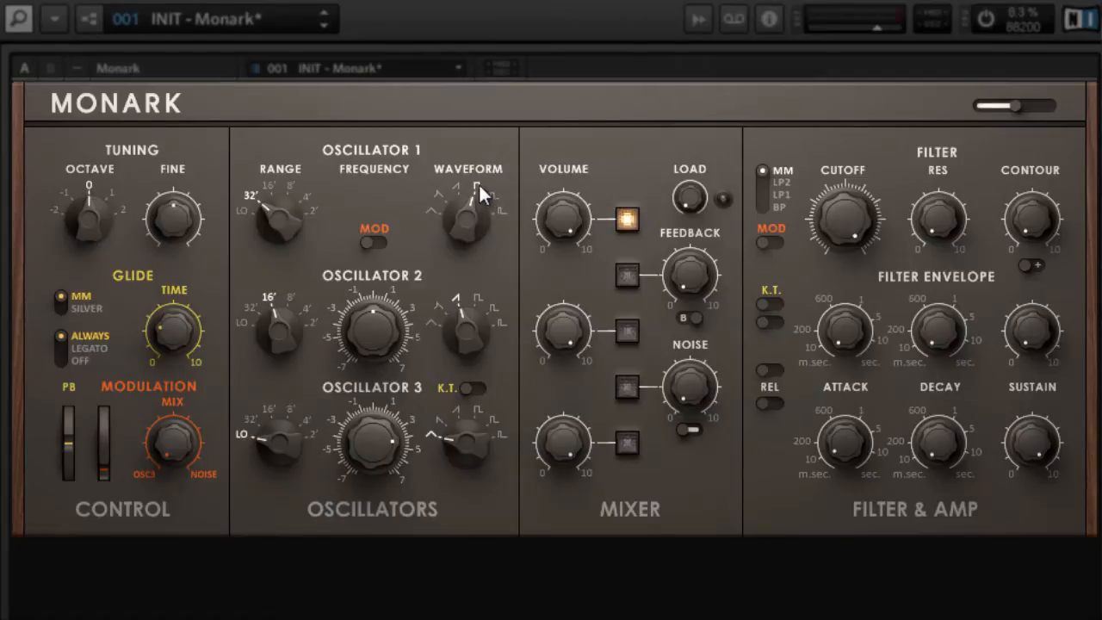
Audition oscillator 1's waveforms, ending on the square wave, and enable oscillator 2 in the mixer with its frequency at 7.
drag(466, 219, 435, 363)
drag(472, 217, 439, 73)
click(628, 329)
drag(387, 342, 384, 299)
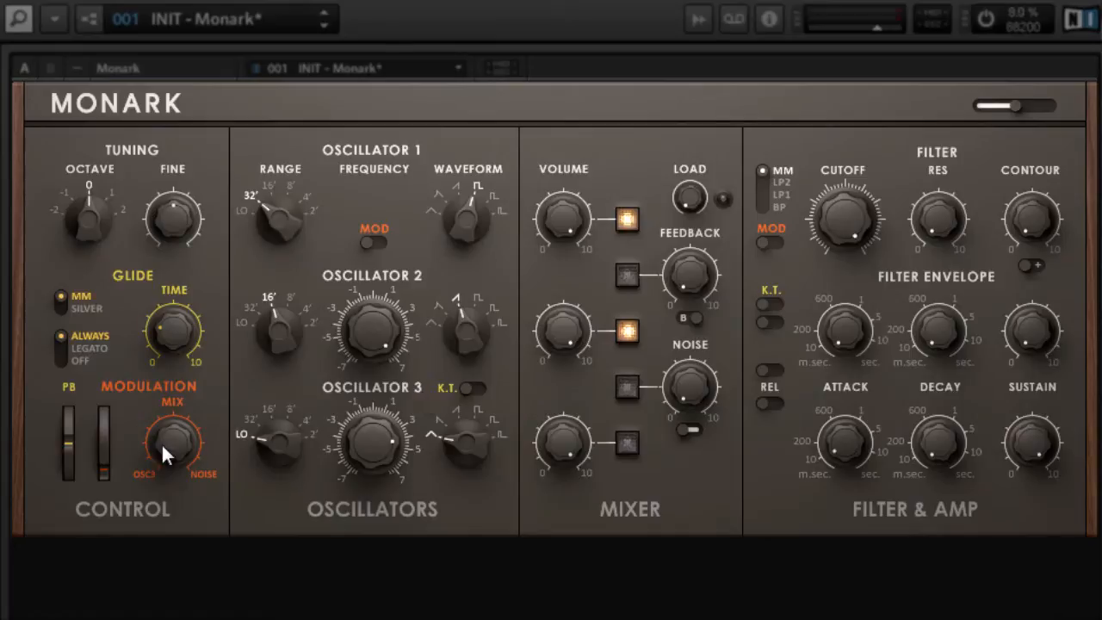
Set oscillator 3 to the 32' range, centred frequency and sawtooth waveform, with keyboard tracking on, and enable it in the mixer.
drag(282, 436, 292, 409)
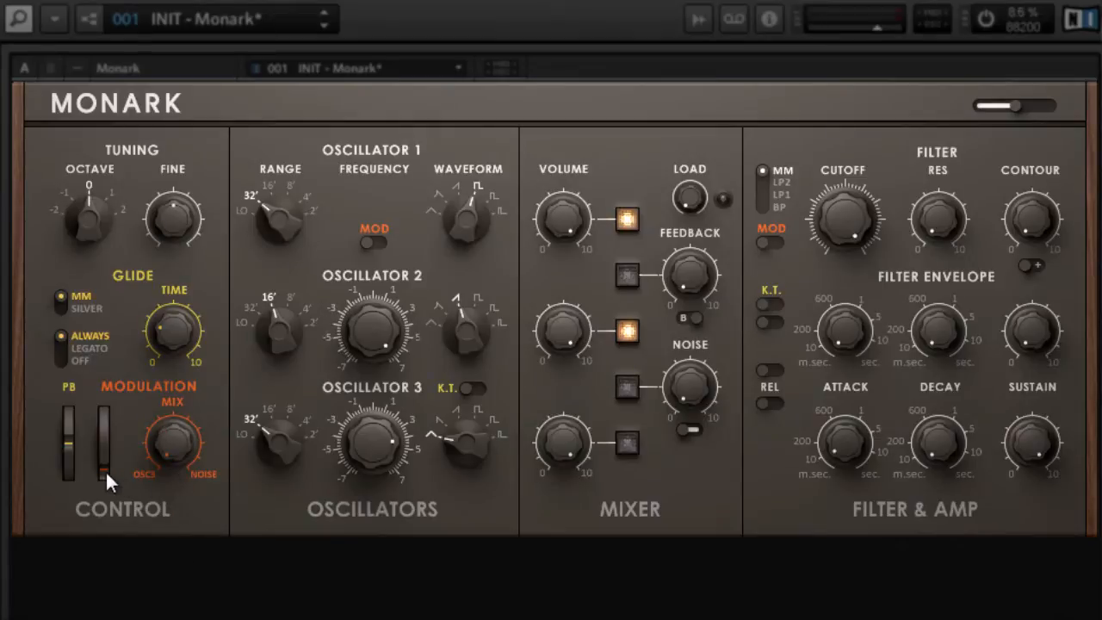
mouse_move(105, 470)
mouse_down()
mouse_move(126, 165)
mouse_move(118, 516)
mouse_up()
double_click(376, 462)
drag(466, 442, 473, 360)
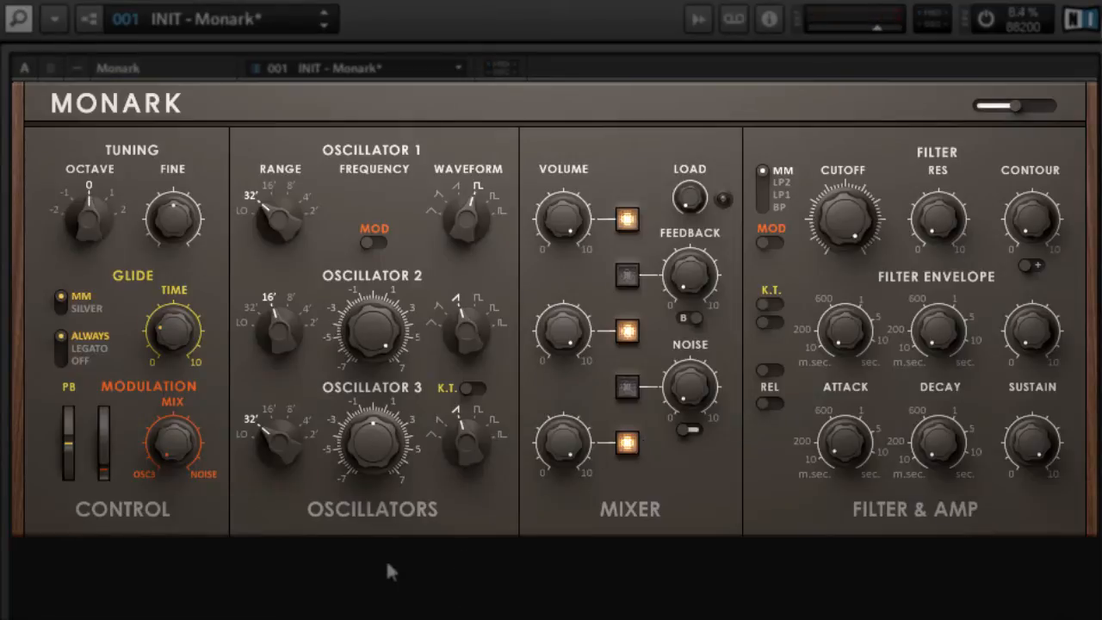
click(472, 389)
Raise the mixer's load to slightly past midway and switch the feedback mode to A.
drag(684, 204, 736, 13)
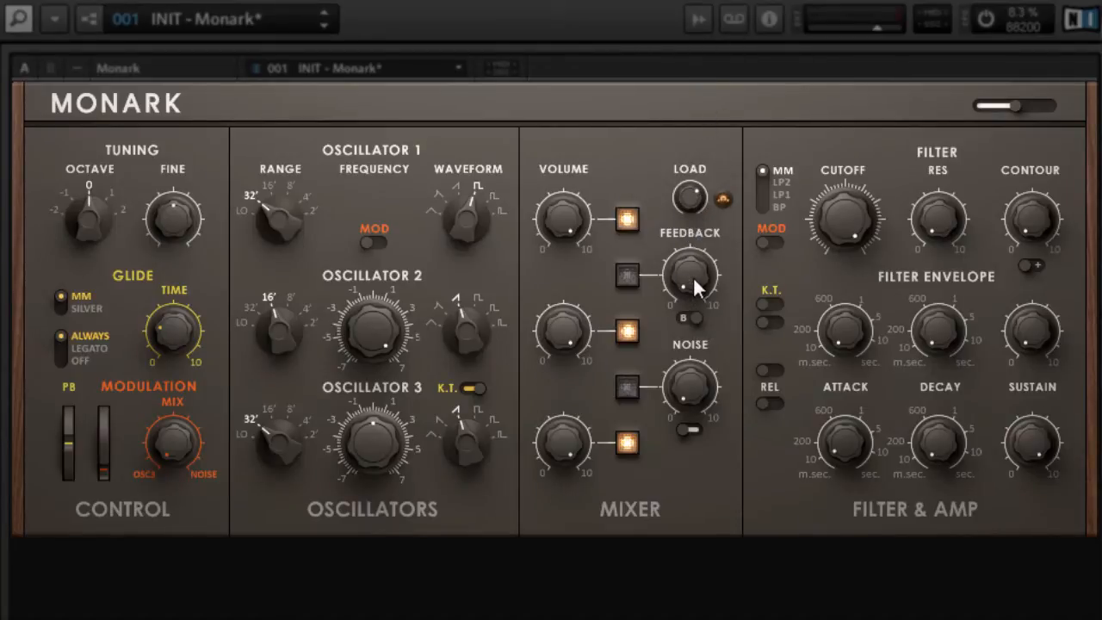
click(689, 317)
Sweep the filter's cutoff and resonance to audition their effect, settling on a low cutoff and low resonance.
drag(846, 207, 872, 564)
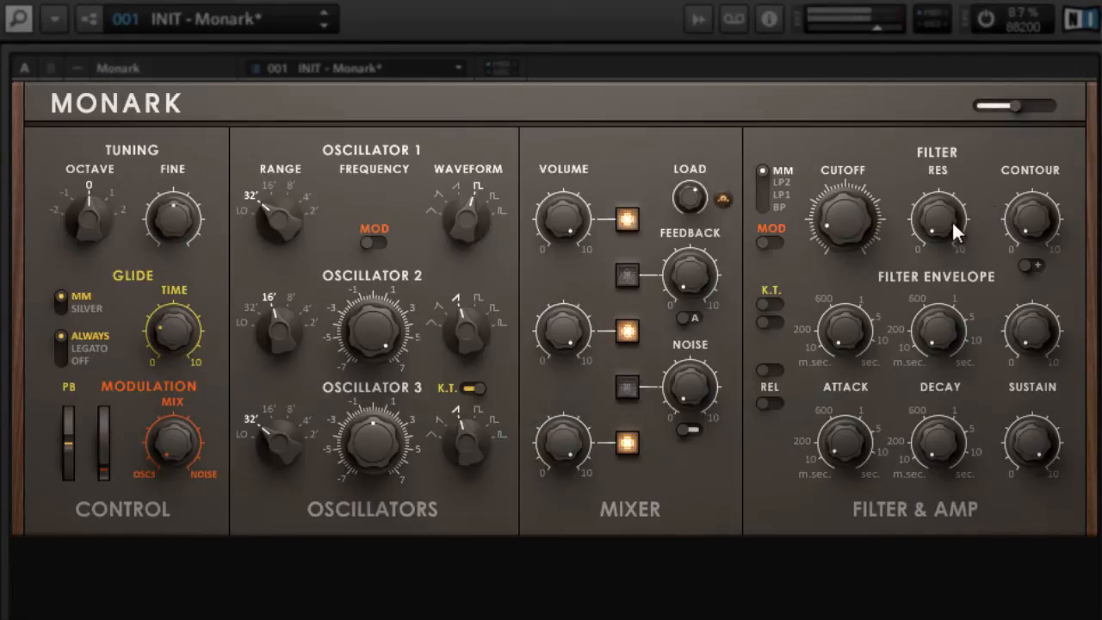
drag(944, 216, 937, 65)
drag(940, 234, 954, 203)
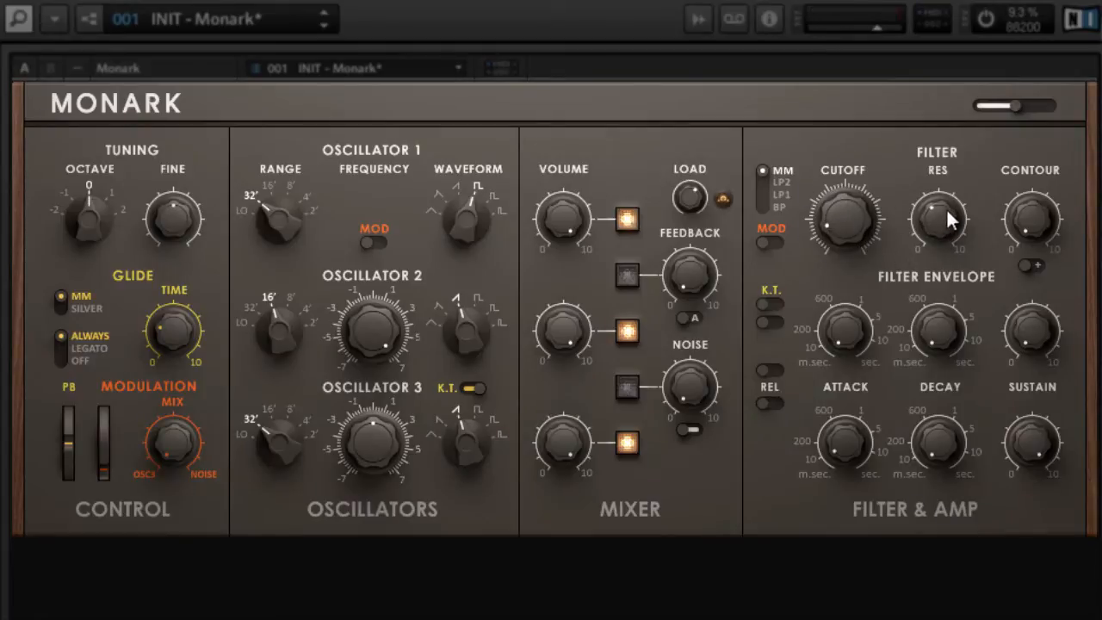
drag(951, 197, 972, 80)
drag(949, 189, 986, 109)
drag(843, 197, 857, 128)
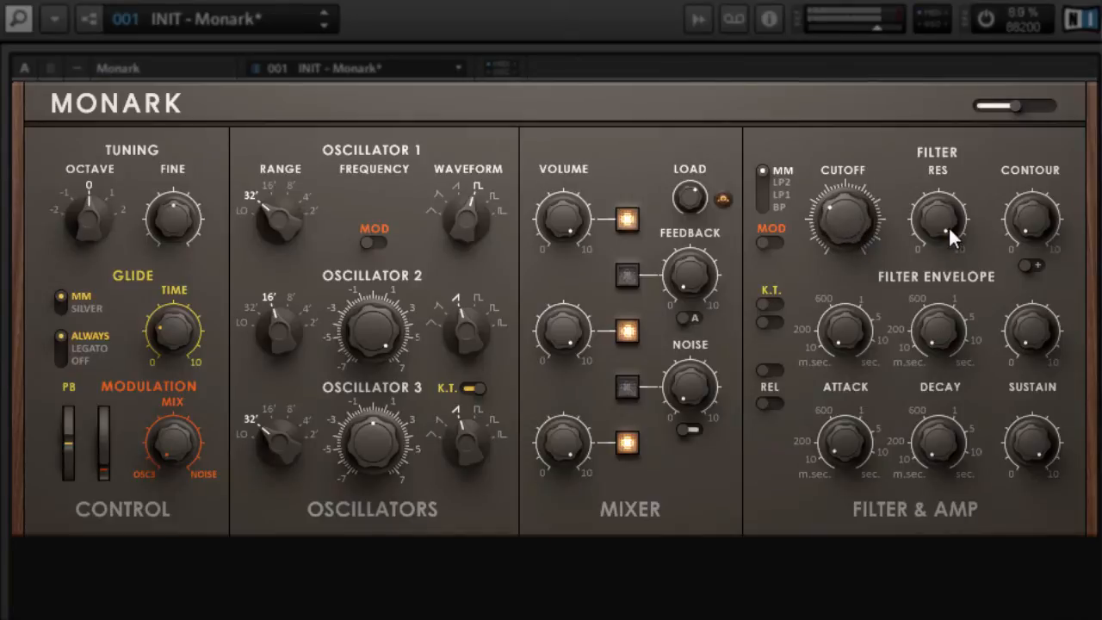
drag(947, 225, 933, 554)
drag(848, 283, 851, 298)
Raise the filter contour and shape the filter envelope with a short attack and a fairly high sustain.
drag(1044, 231, 1045, 124)
drag(840, 323, 846, 264)
drag(851, 301, 954, 221)
drag(848, 327, 842, 375)
drag(1042, 302, 1066, 134)
drag(1044, 308, 1051, 280)
Set the amp envelope's decay near midway, adjust its sustain, and set the filter contour to about 4.
drag(946, 408, 975, 326)
drag(1021, 443, 1027, 513)
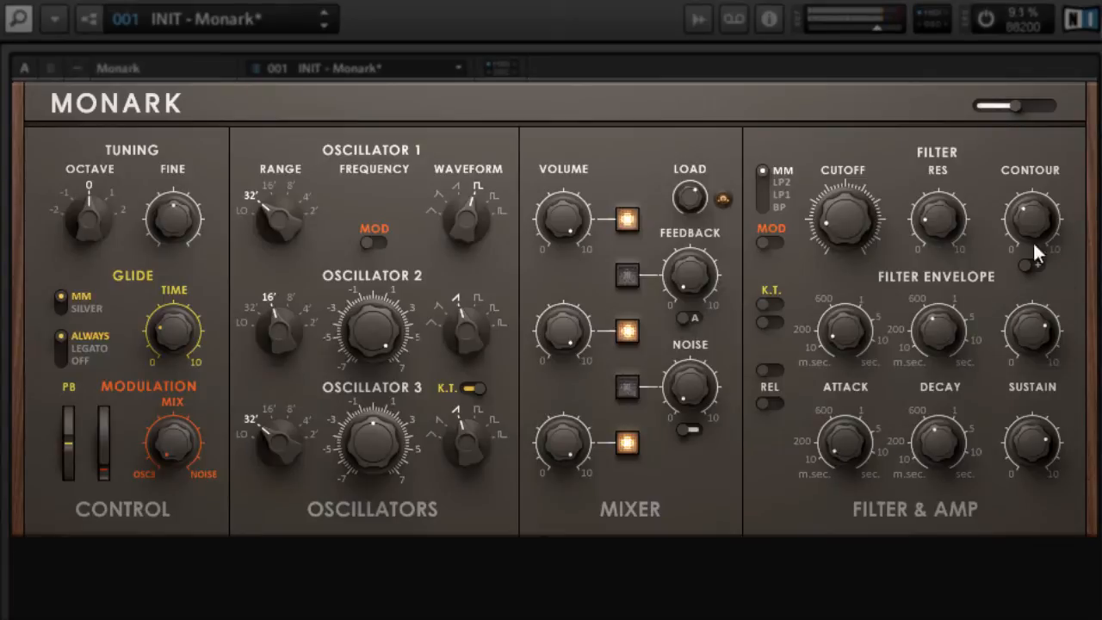
drag(1032, 240, 1063, 156)
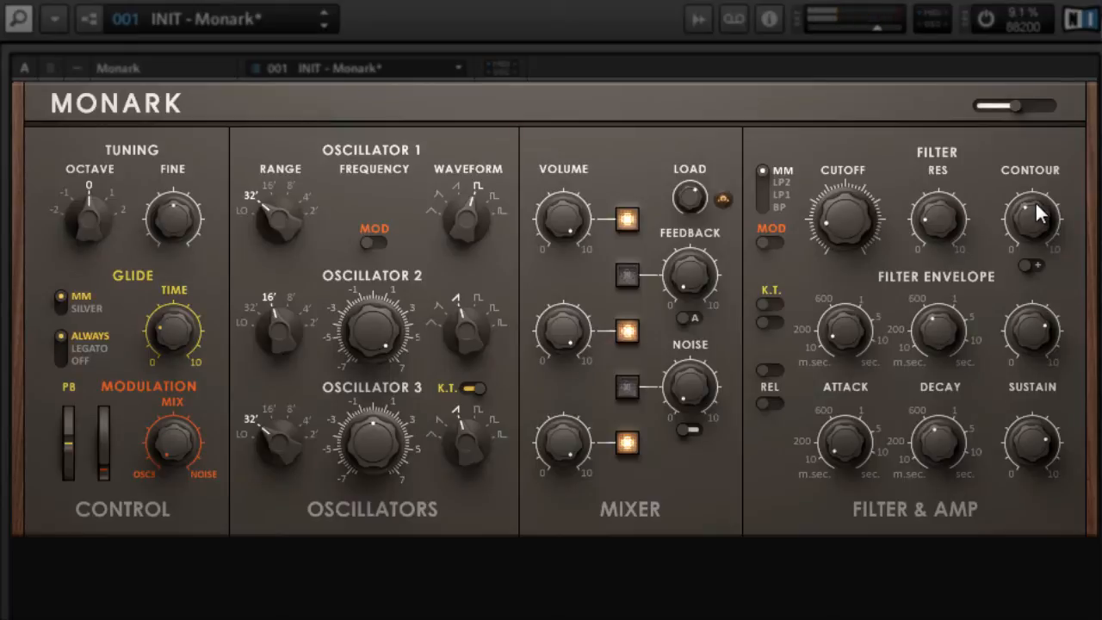
Audition the filter's two keyboard-tracking switches, leaving both off, and lower the cutoff slightly.
click(776, 306)
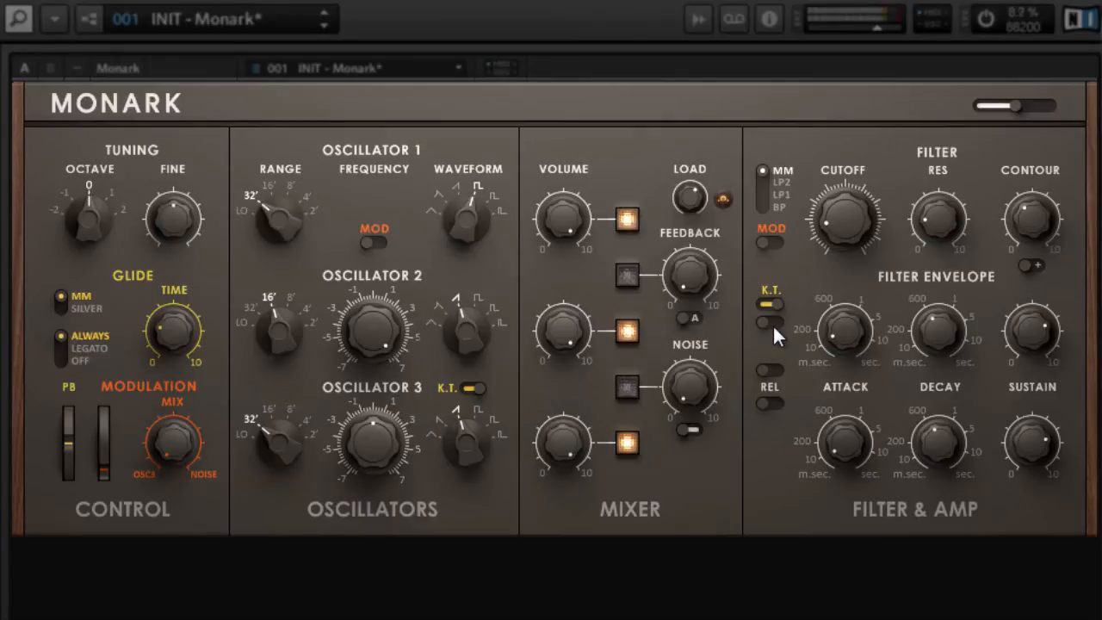
click(769, 305)
click(772, 303)
drag(856, 221, 858, 239)
click(770, 304)
click(769, 321)
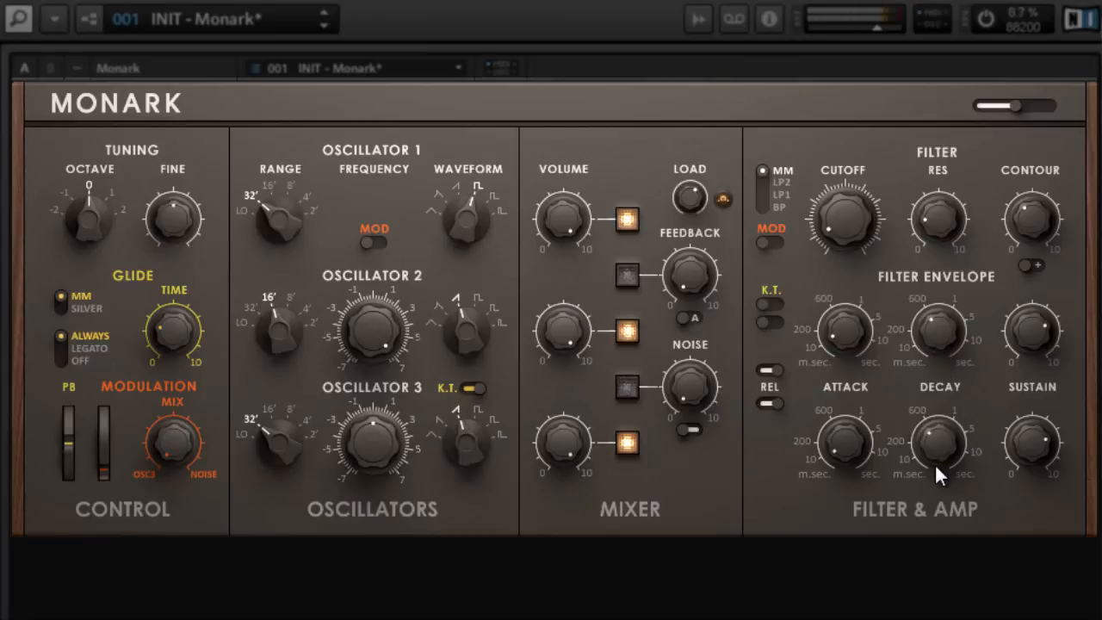
Enable release for both the filter and amp envelopes and fine-tune the amp envelope's decay.
drag(934, 467, 933, 477)
drag(947, 428, 947, 420)
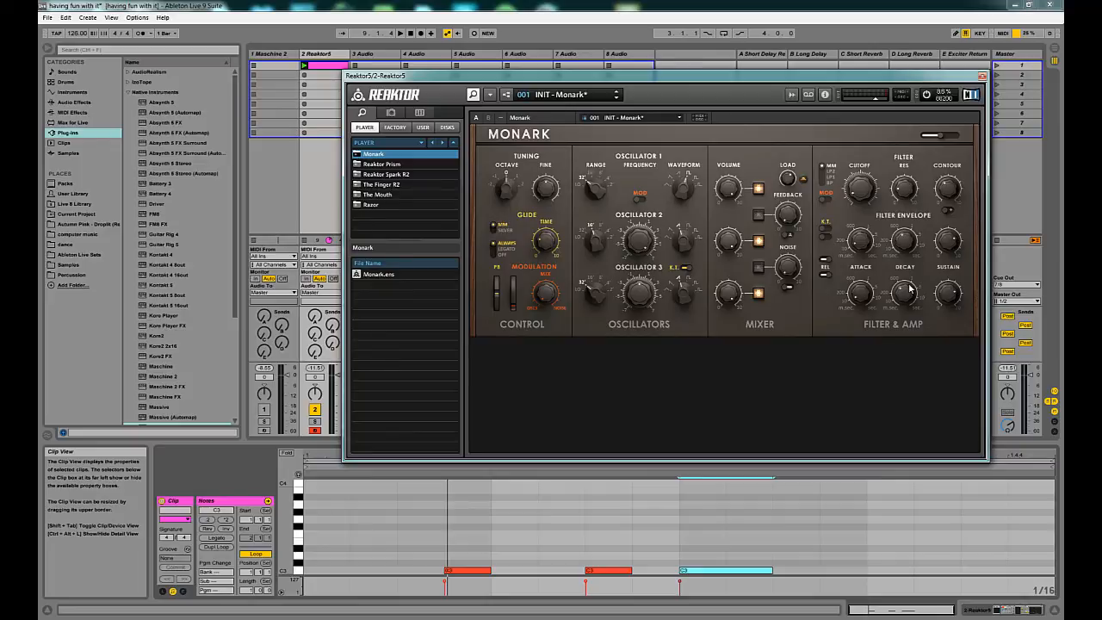
Start playback with the Maschine 2 track activated and add an eighth-length C3 note at 1.4.3 in the clip.
key(space)
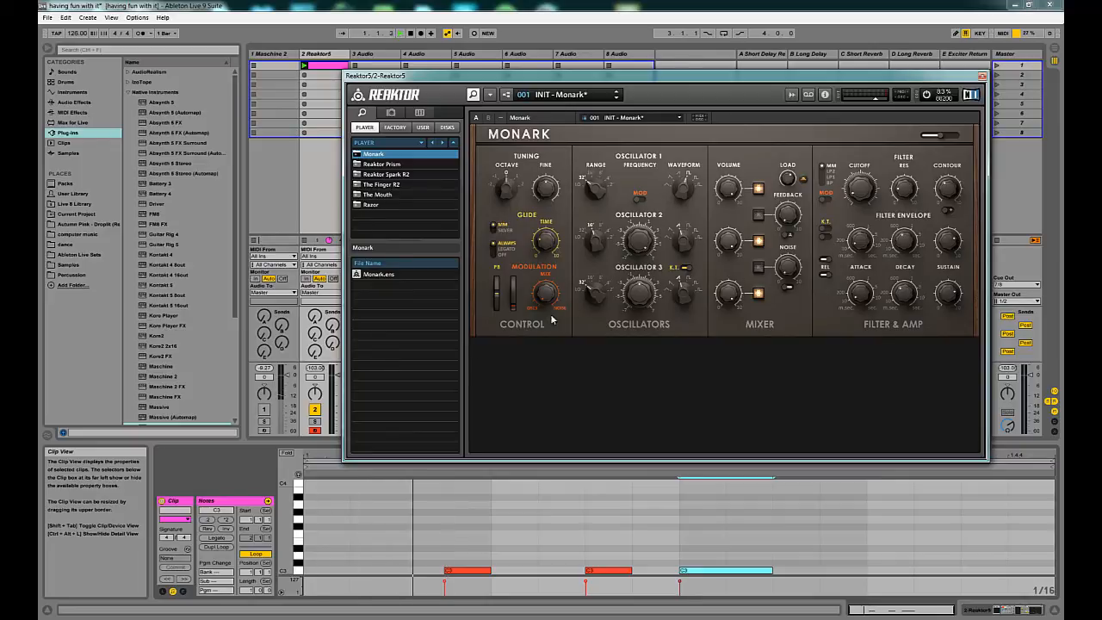
click(265, 410)
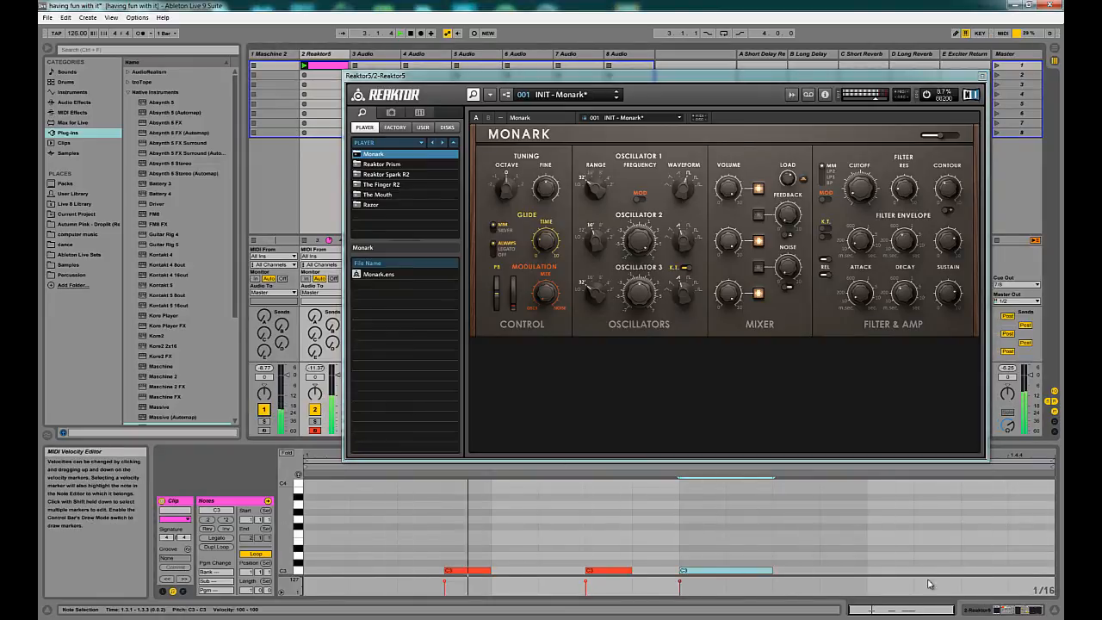
double_click(999, 571)
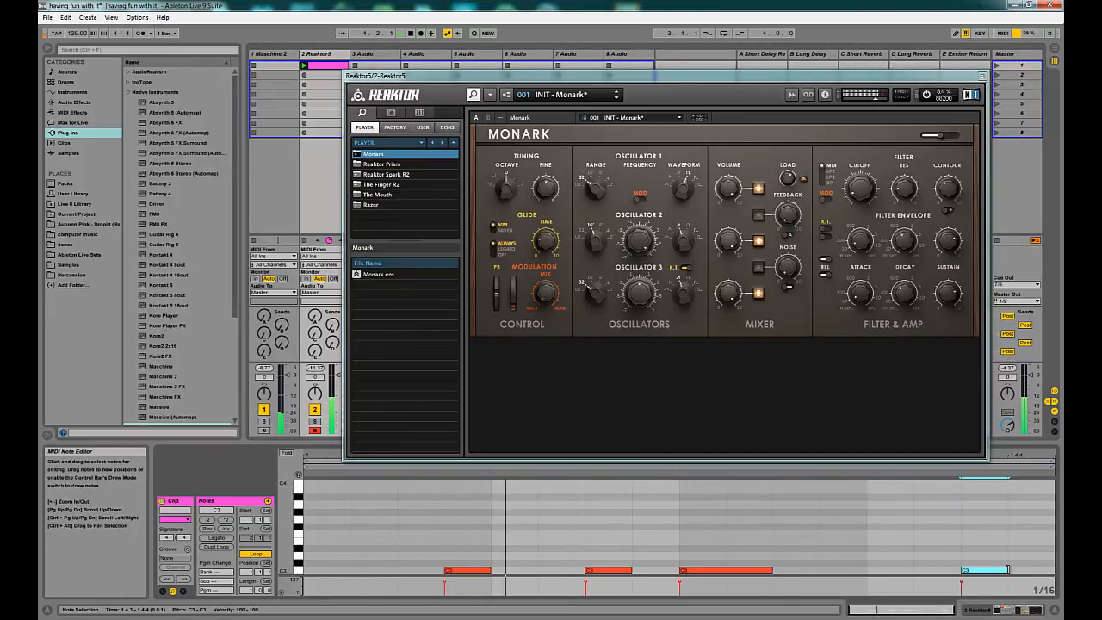
drag(998, 570, 1053, 570)
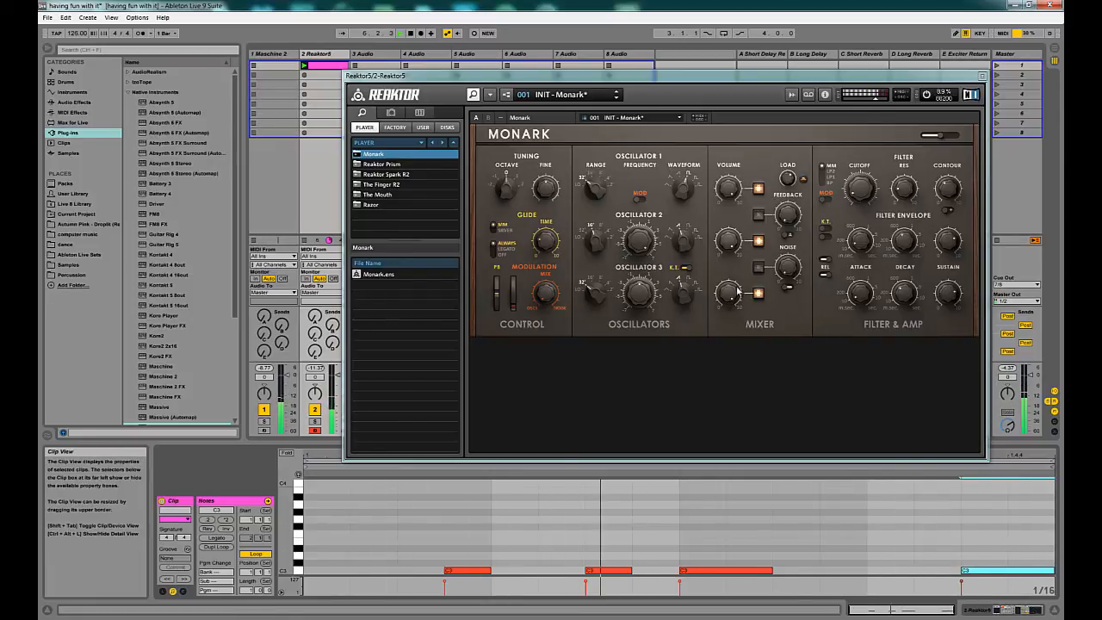
Adjust Monark's filter cutoff while the pattern plays.
click(865, 200)
mouse_move(865, 200)
mouse_down()
mouse_move(866, 44)
mouse_move(847, 199)
mouse_up()
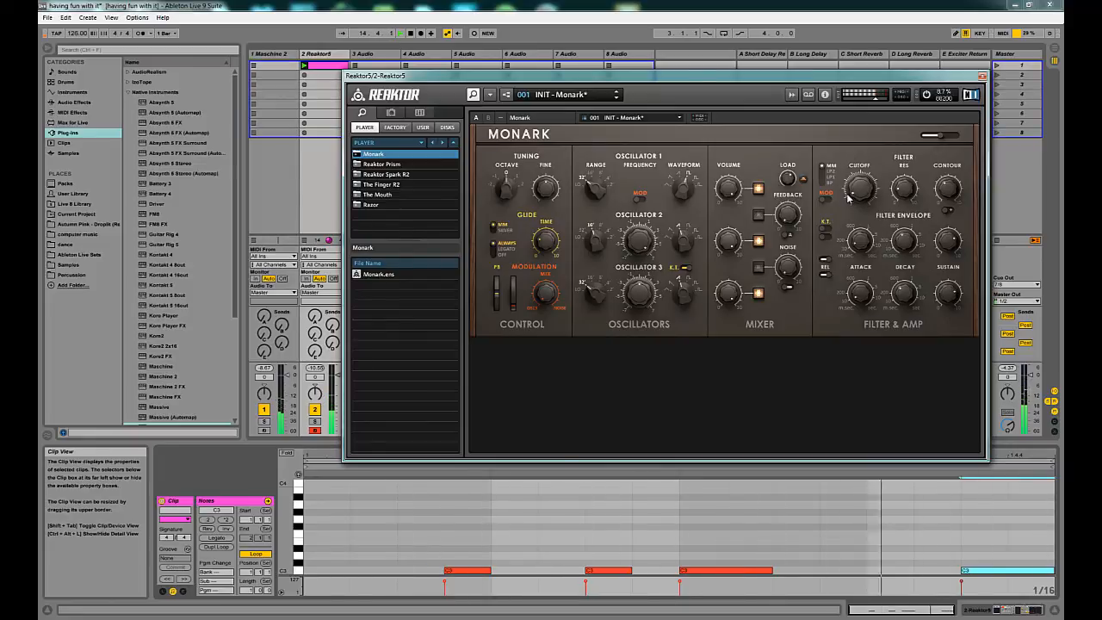